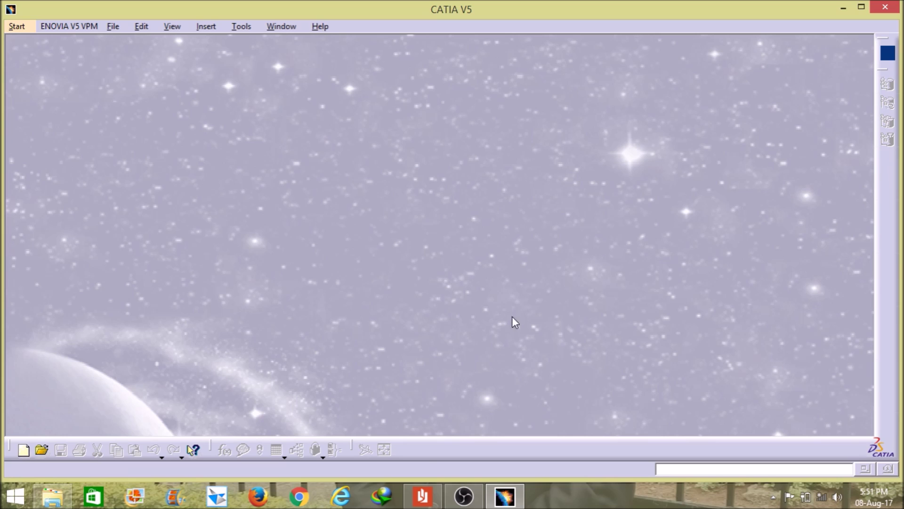
- Review the PDF notes on catalog standards and part families, and start a new part in the Part Design workbench
click(422, 495)
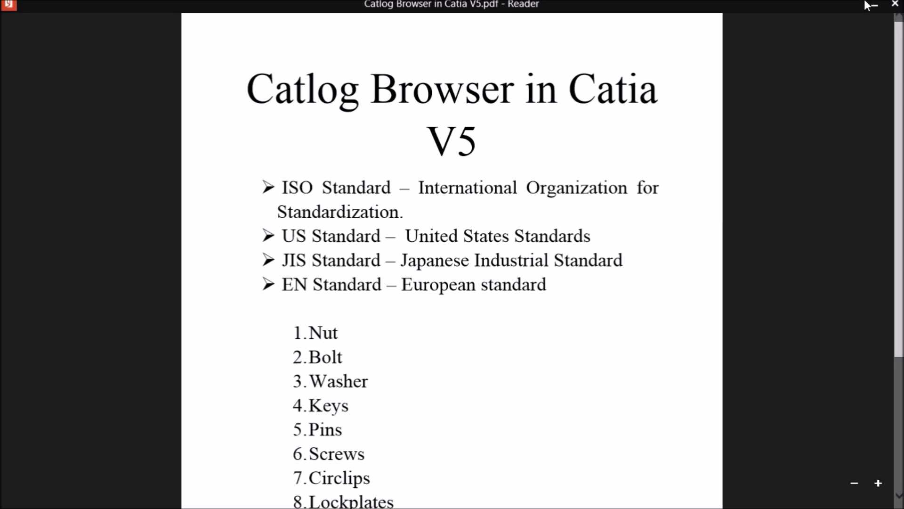
click(874, 9)
click(23, 27)
mouse_move(137, 81)
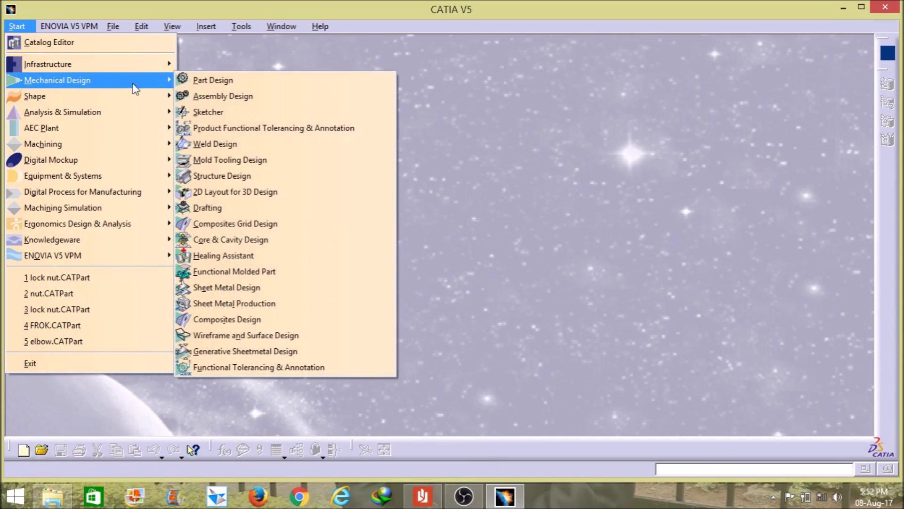
click(197, 81)
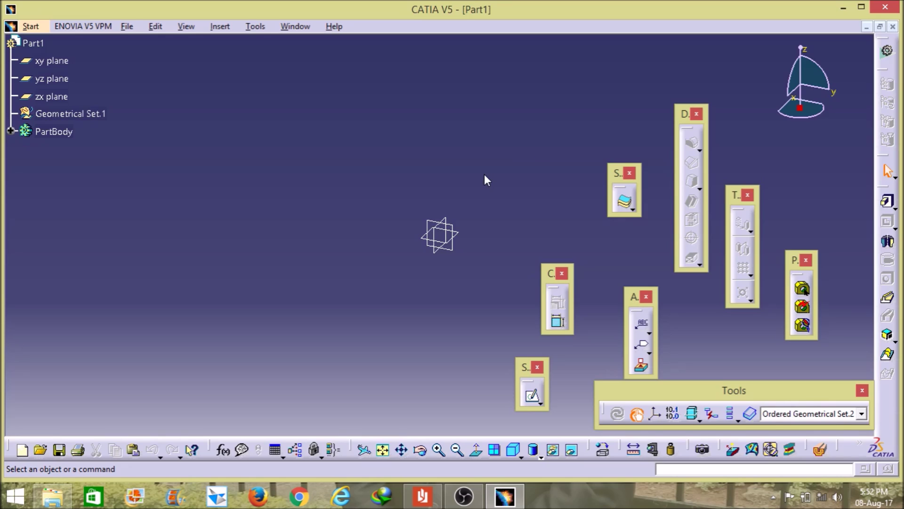
- Open the catalog browser and load the ISO standards catalog, checking the standards list in the PDF notes
click(751, 415)
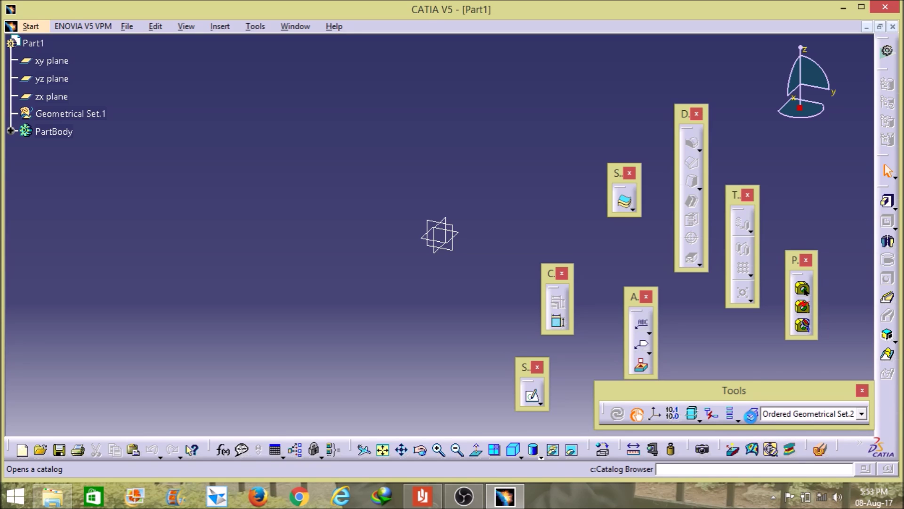
click(422, 495)
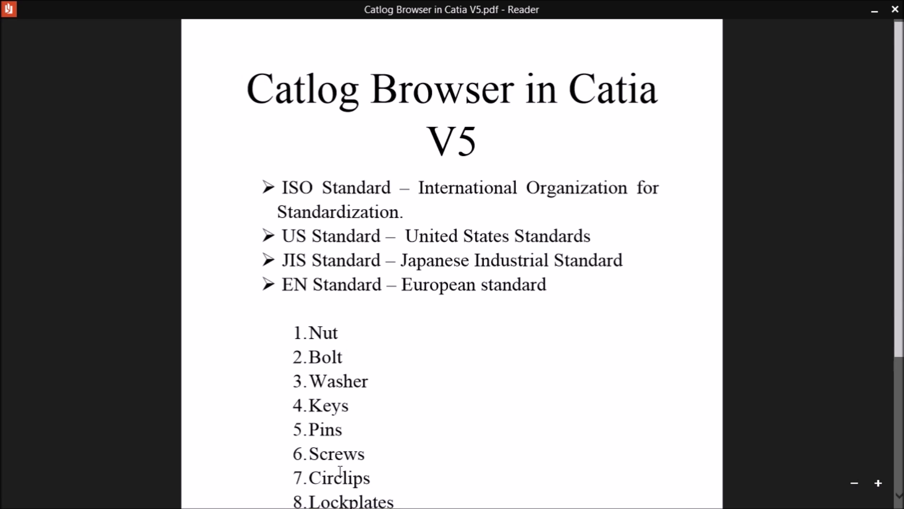
click(875, 10)
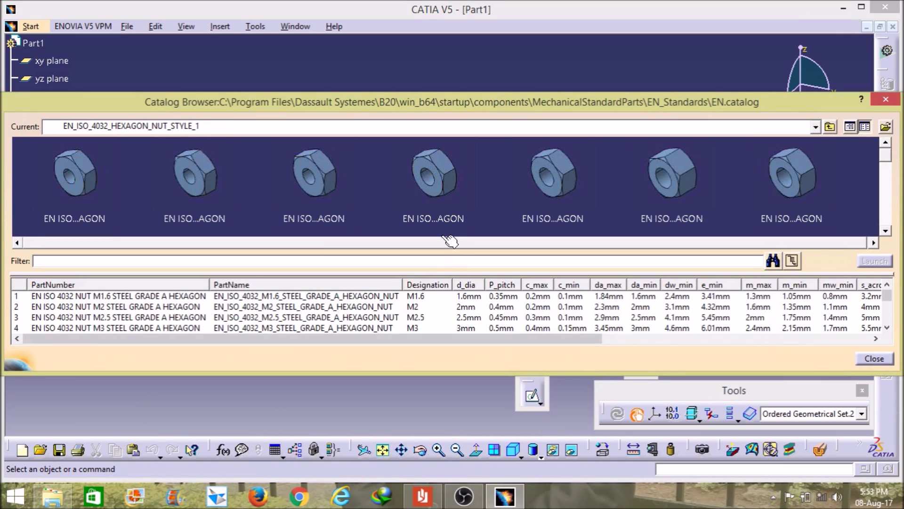
click(816, 127)
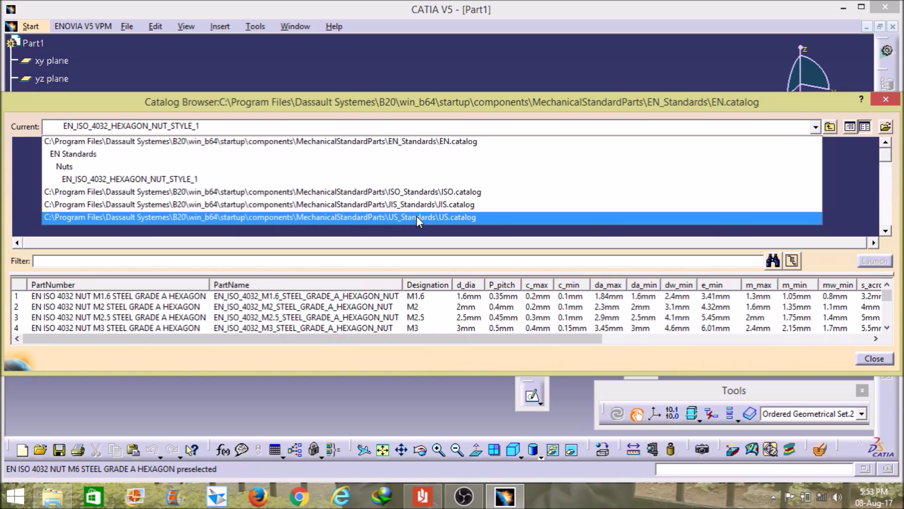
click(423, 496)
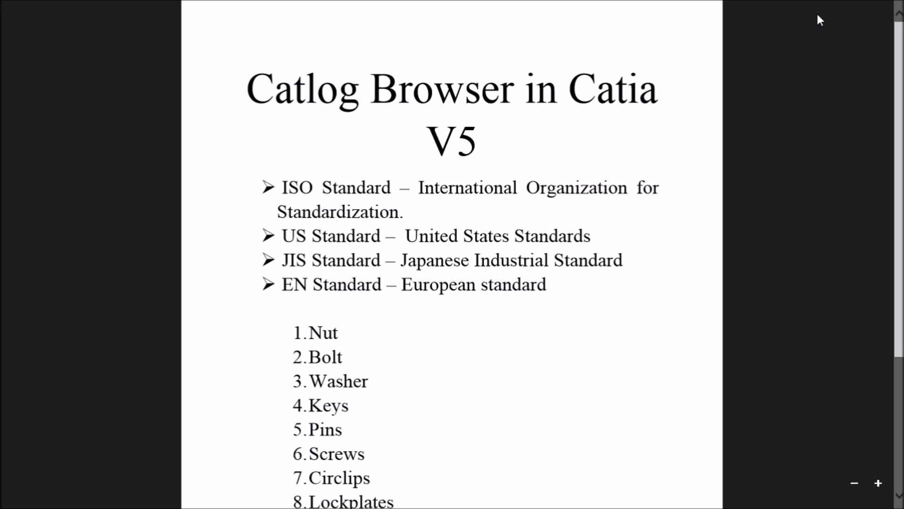
click(875, 7)
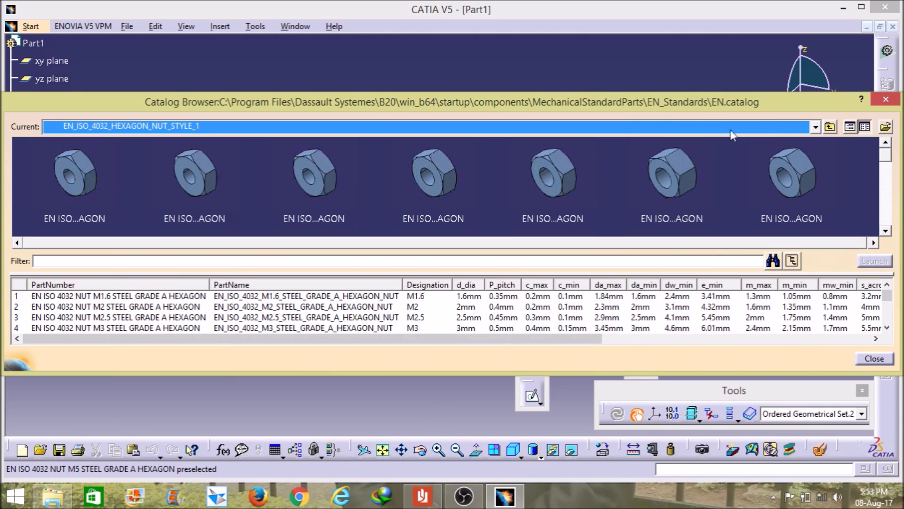
click(815, 126)
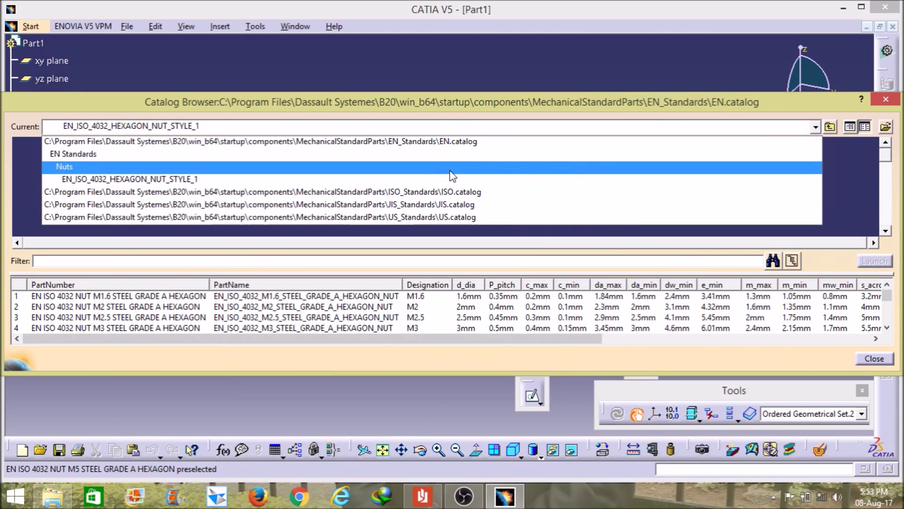
click(396, 193)
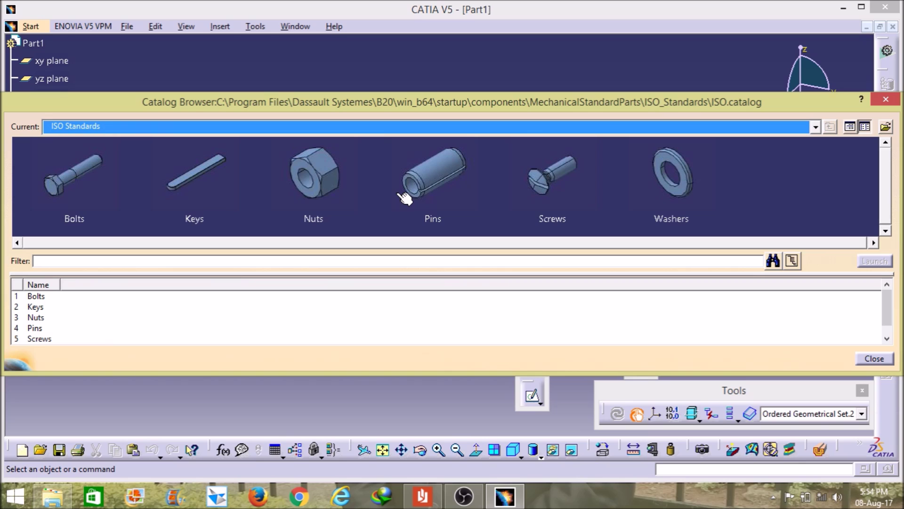
- Enlarge the catalog browser and go into the Bolts family's ISO_4016_GRADE_C_HEXAGON_HEAD_BOLT list
drag(353, 373, 345, 406)
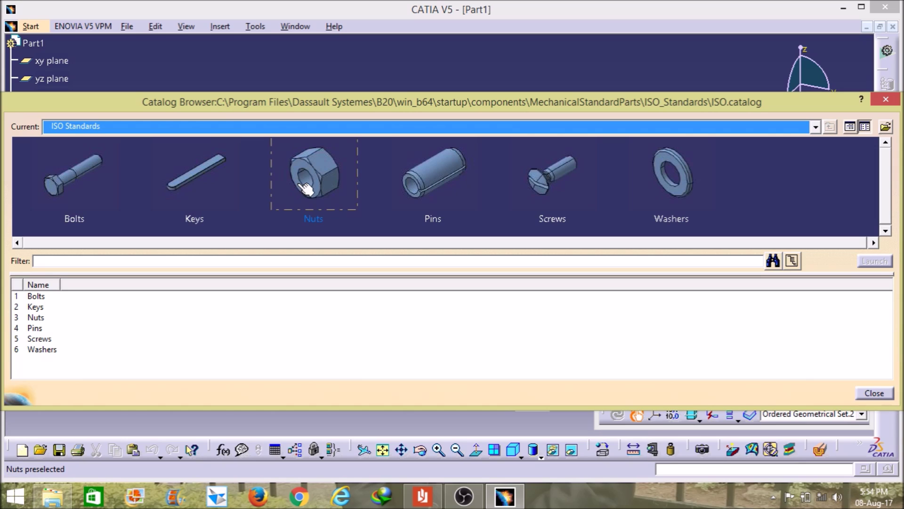
click(92, 191)
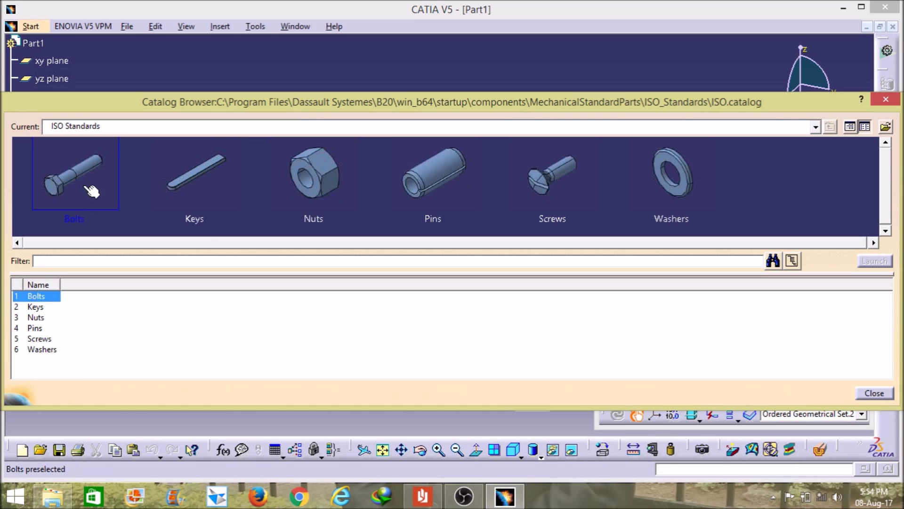
double_click(91, 189)
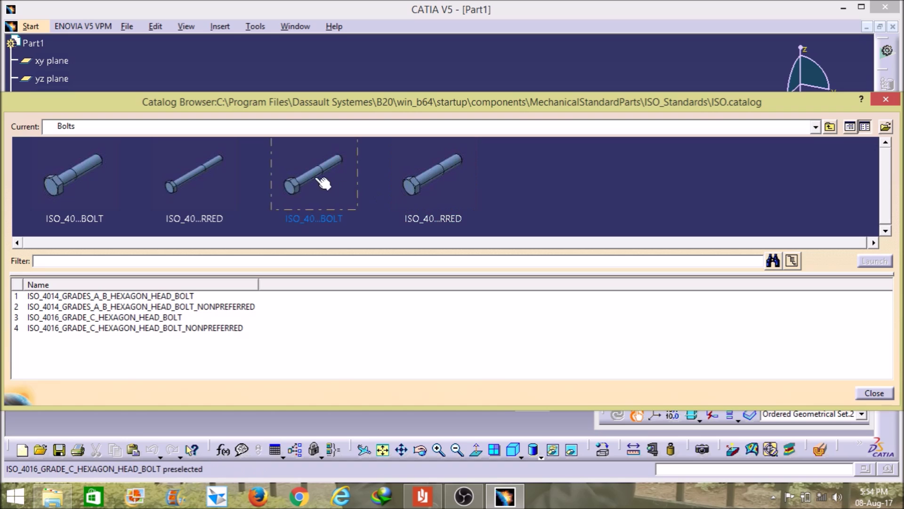
double_click(306, 174)
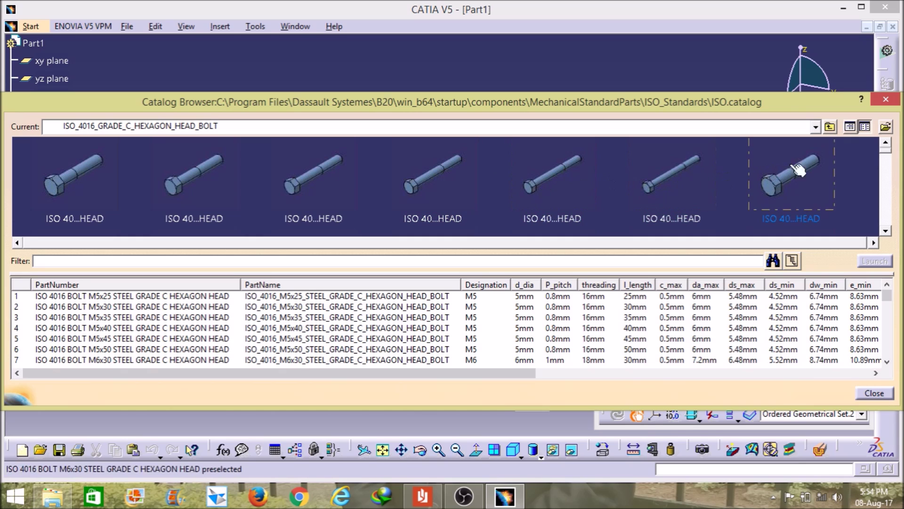
- Review the bolt size parameters and open the ISO 4016 M24x140 steel grade C hexagon head bolt as a separate document
drag(890, 156, 890, 177)
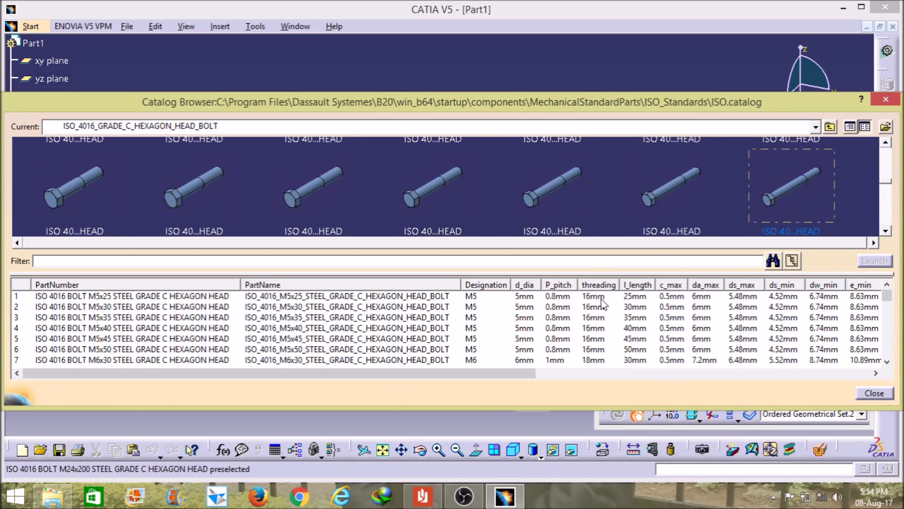
drag(492, 370, 608, 377)
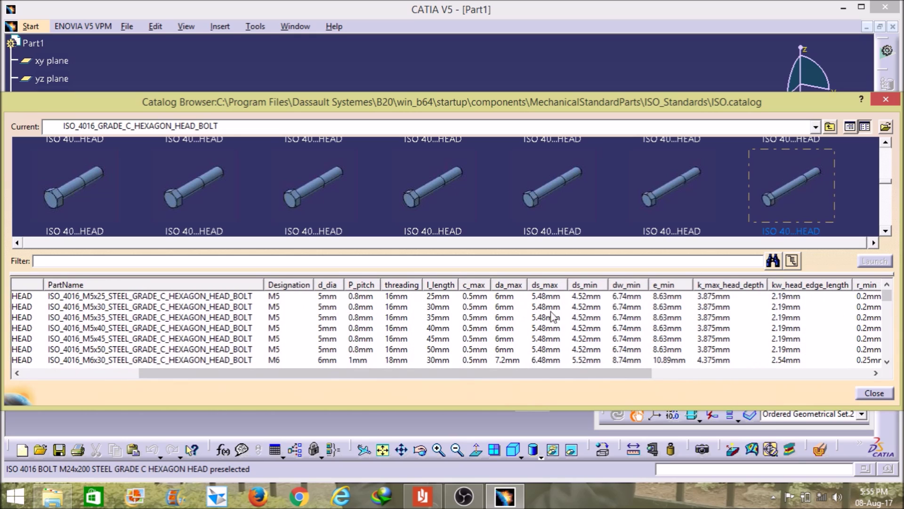
drag(546, 372, 687, 372)
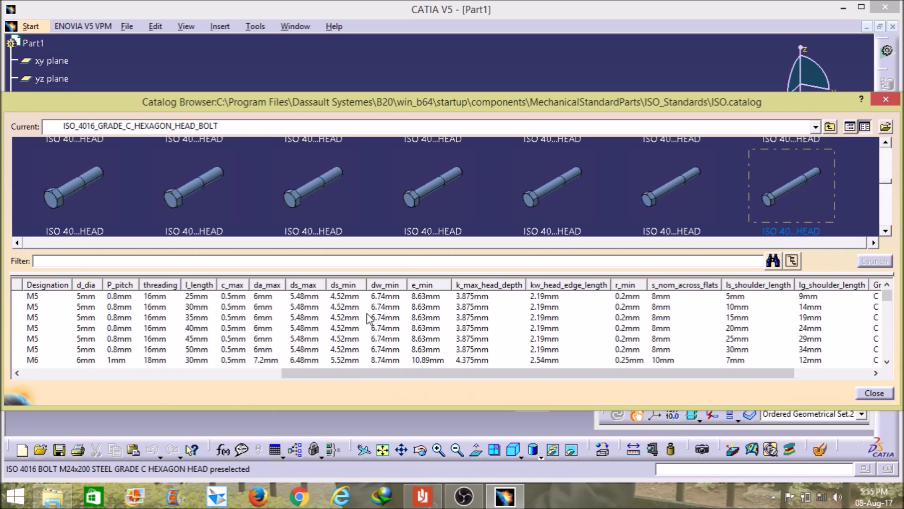
click(318, 189)
right_click(320, 193)
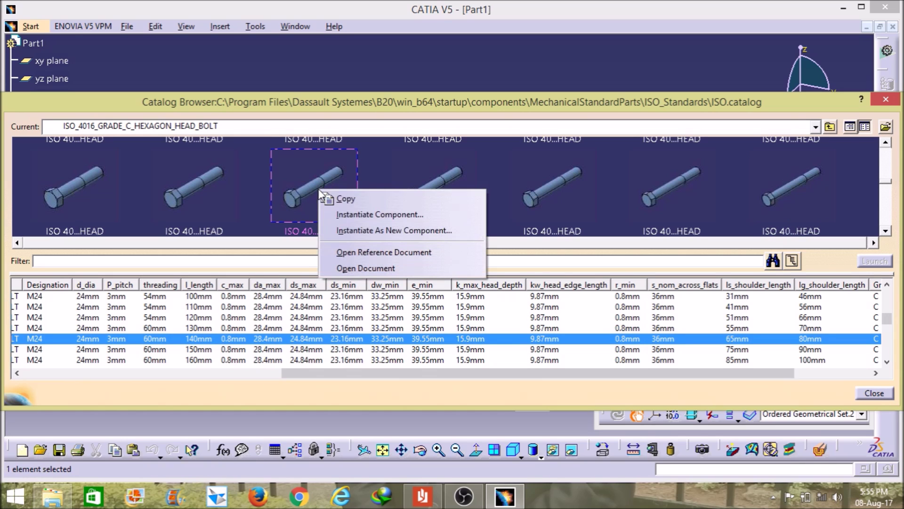
click(351, 267)
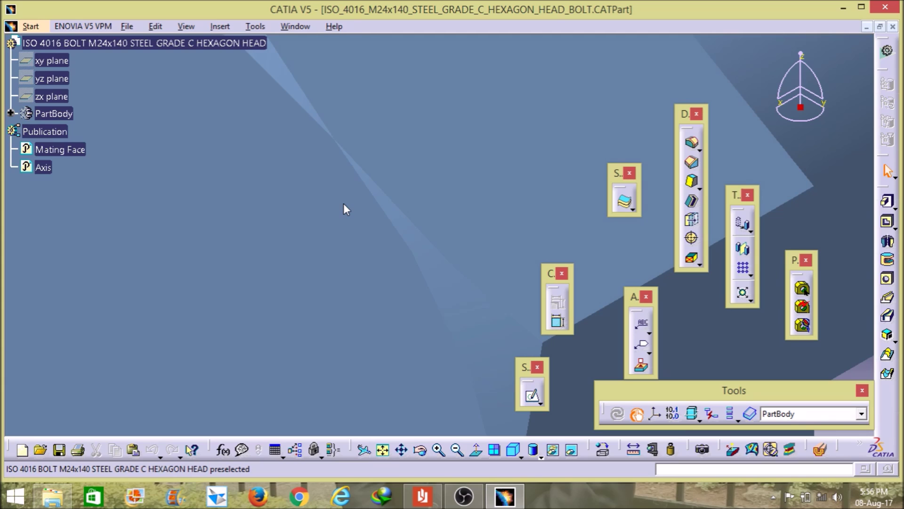
middle_drag(343, 203, 371, 281)
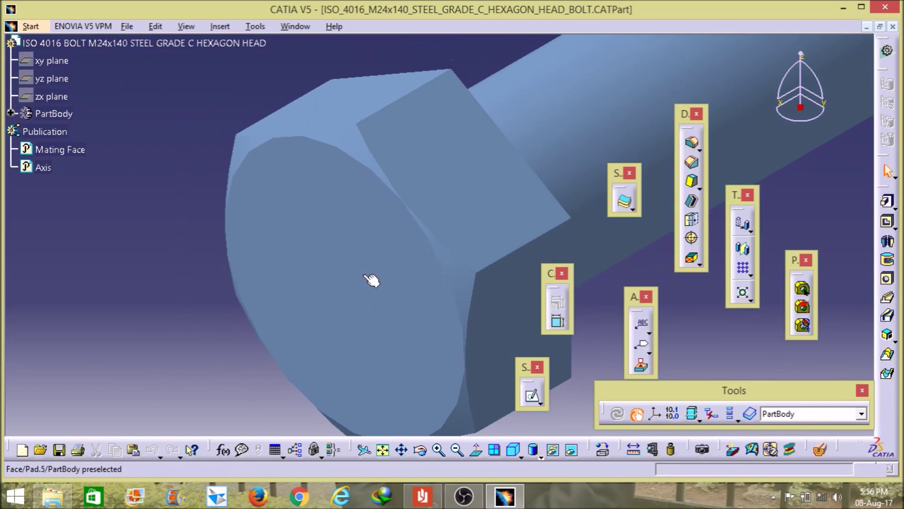
middle_drag(367, 246, 330, 228)
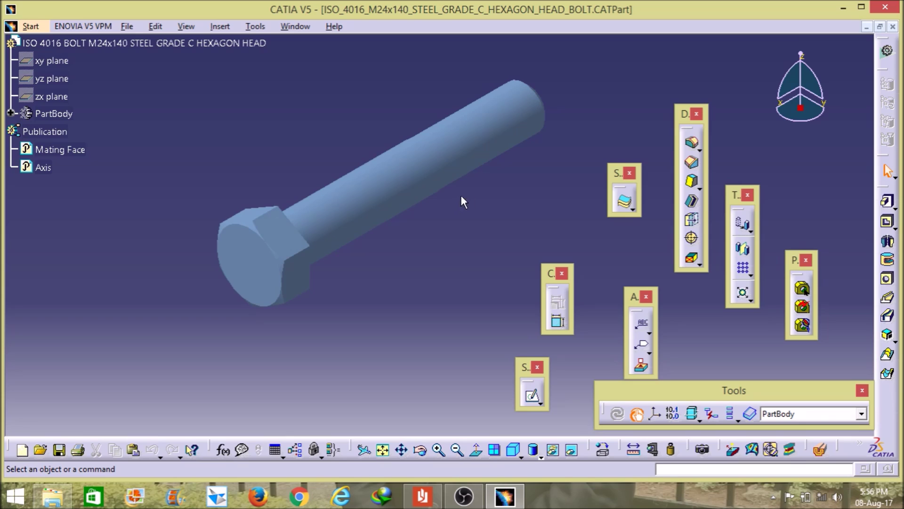
middle_drag(509, 175, 396, 215)
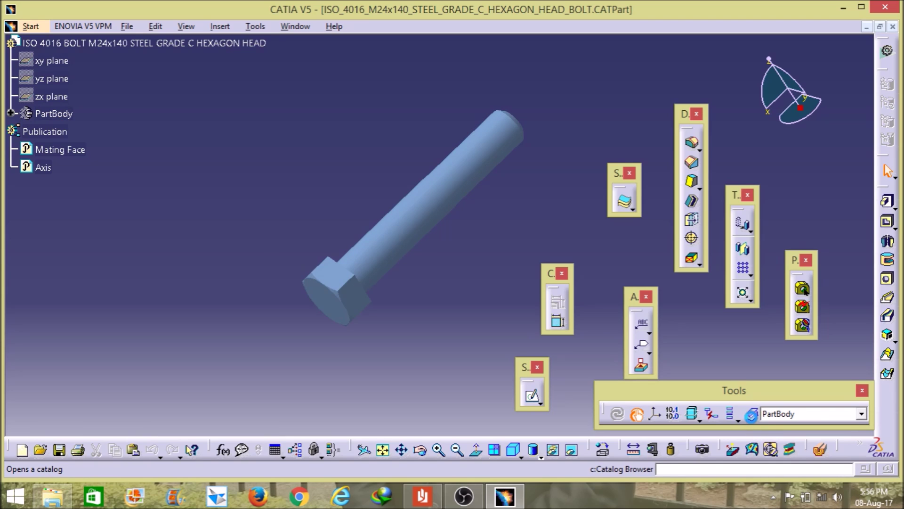
- Reopen the catalog browser and go to the ISO_4032_HEXAGON_NUT_STYLE_1_NONPREFERRED list in the ISO Nuts family
click(750, 414)
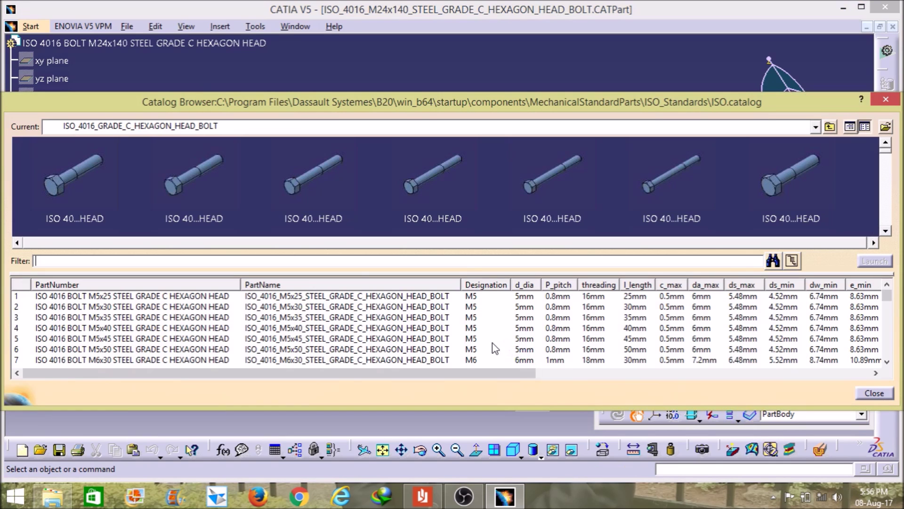
click(829, 128)
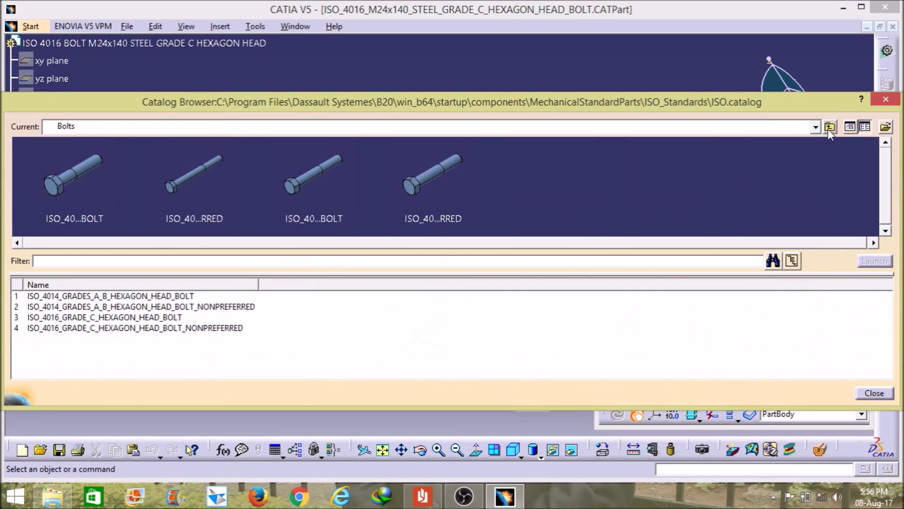
click(829, 128)
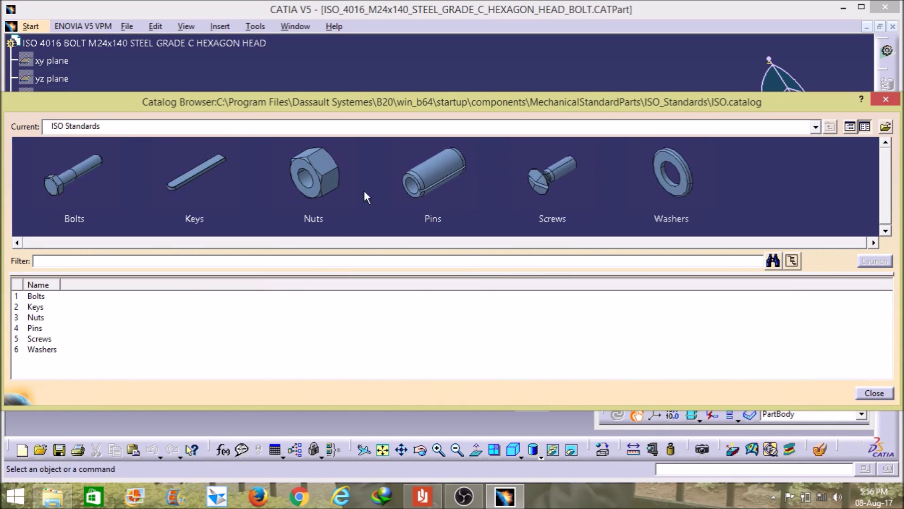
double_click(325, 181)
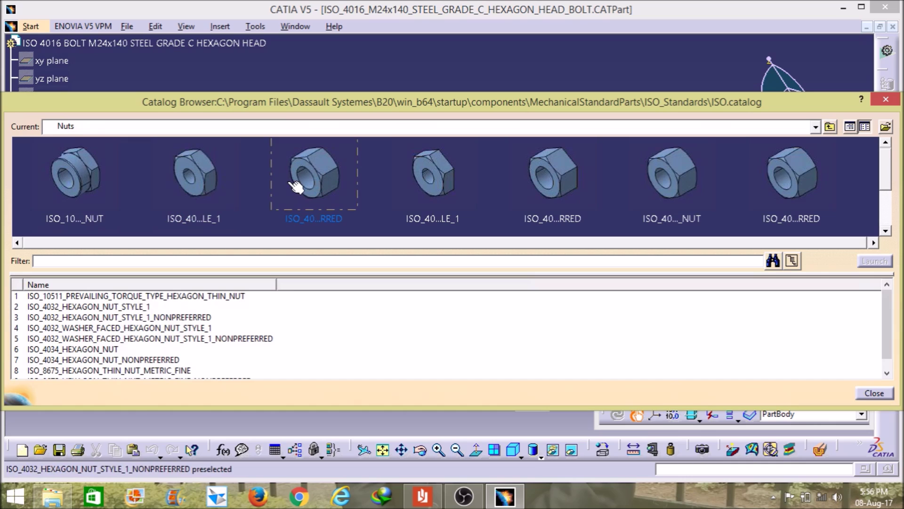
double_click(330, 186)
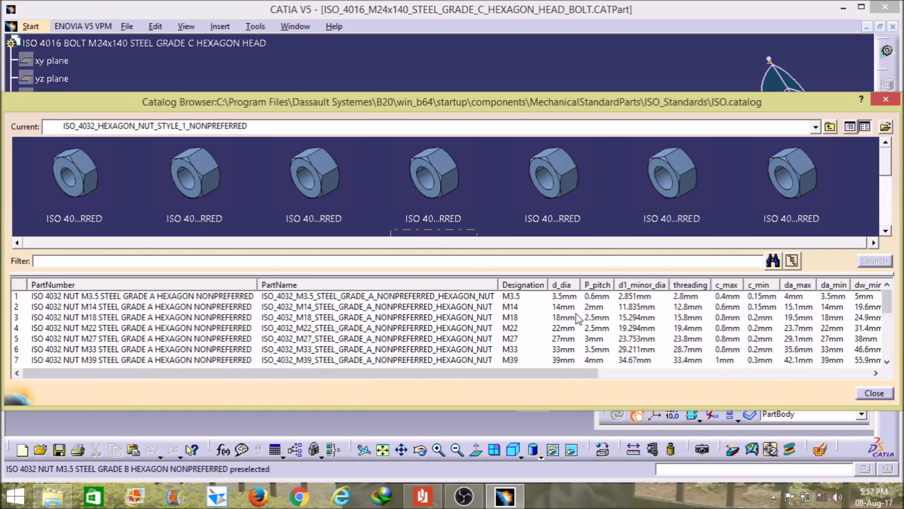
- Open the ISO 4032 M18 steel grade A nonpreferred hexagon nut as a separate document and close the catalog browser
right_click(333, 175)
click(377, 250)
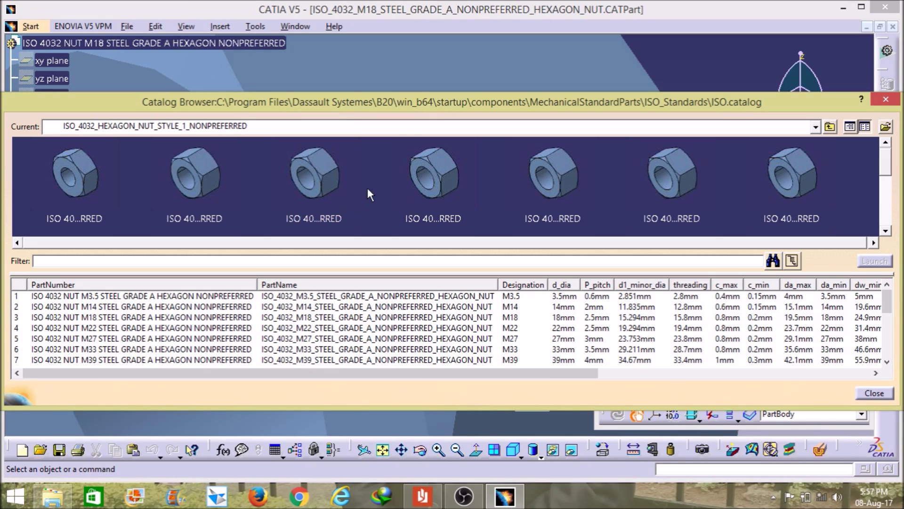
click(431, 179)
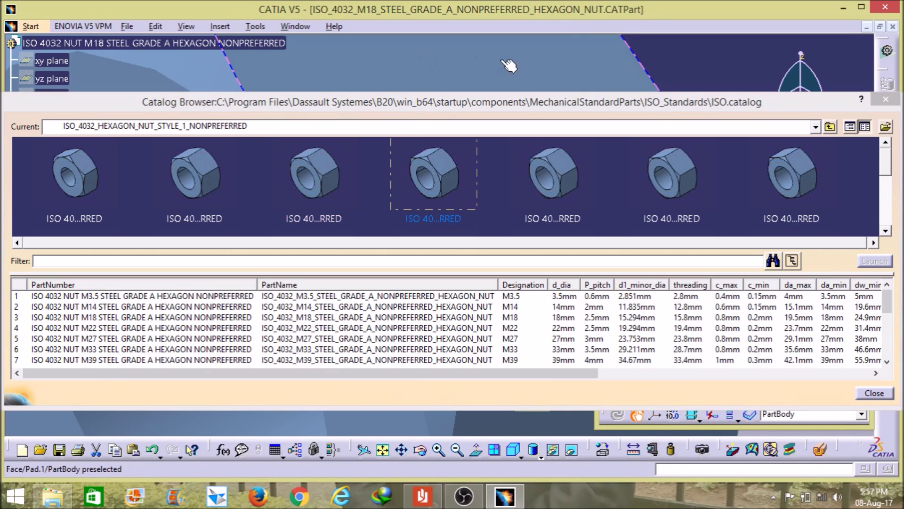
click(886, 99)
middle_drag(432, 127, 440, 226)
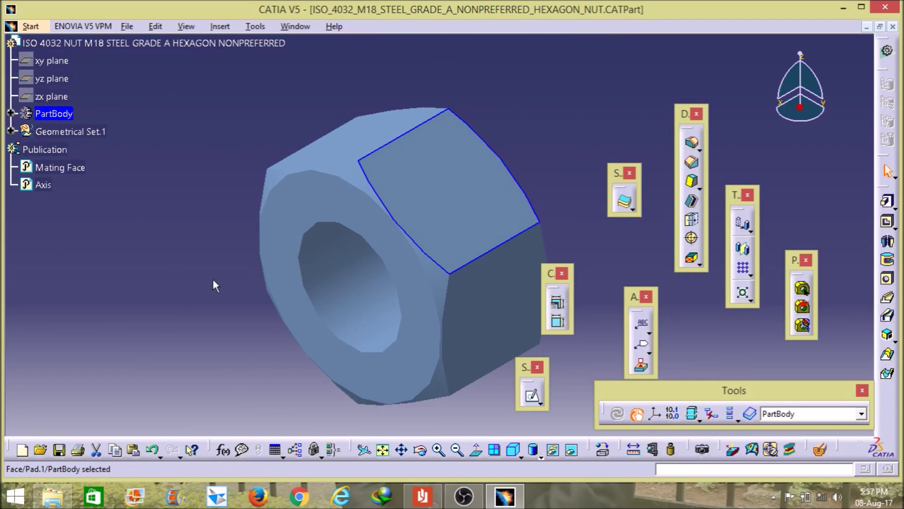
middle_drag(210, 282, 256, 184)
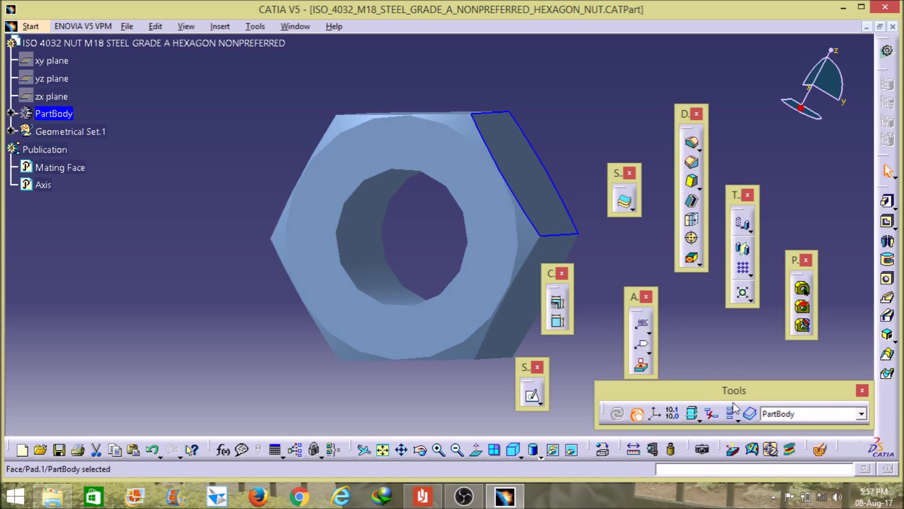
- Reopen the catalog browser and load the JIS standards catalog to browse its part families
click(749, 414)
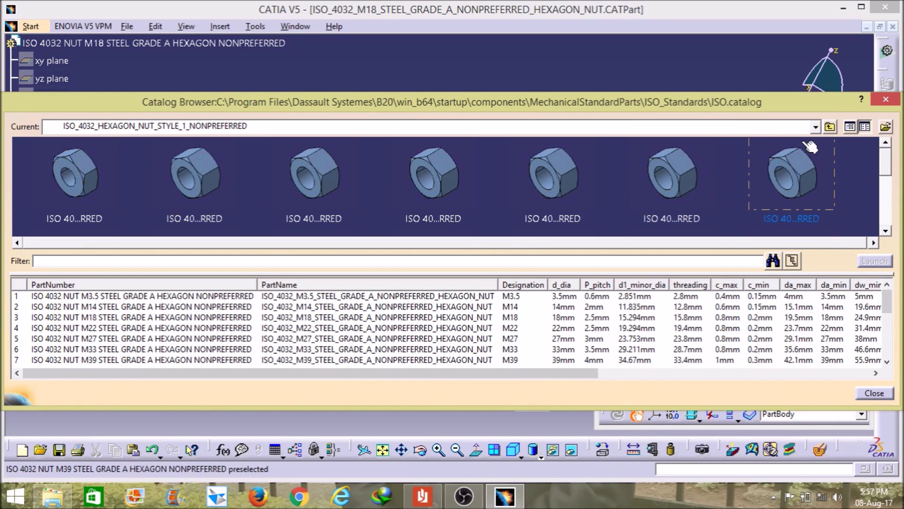
click(816, 128)
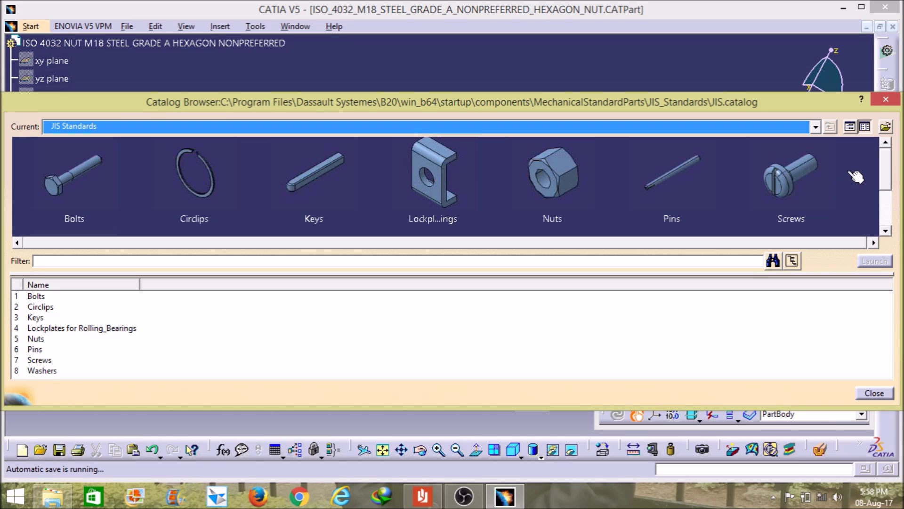
scroll(839, 174, down, 2)
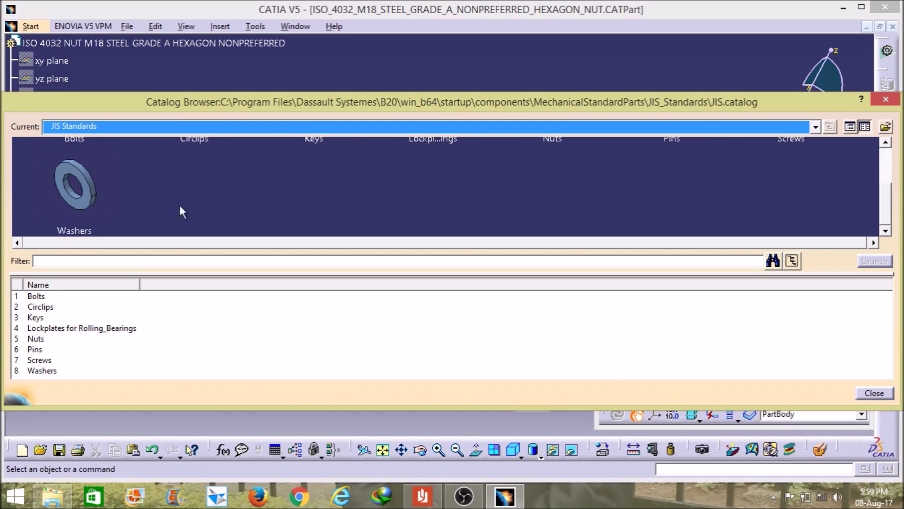
- Switch to the EN standards catalog and go to the EN_27435_GRADE_A_SLOTTED_SET_SCREW_LONG_DOG_POINT list in the Screws family
scroll(182, 208, up, 2)
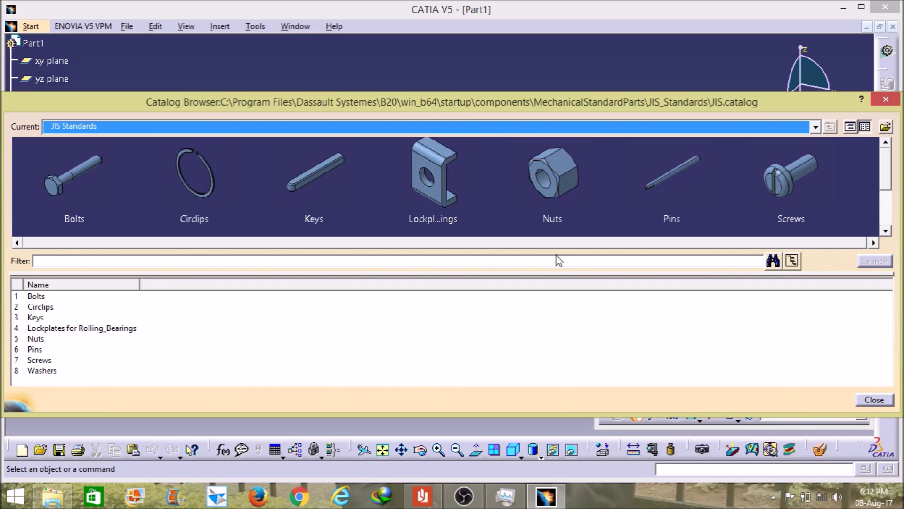
click(815, 127)
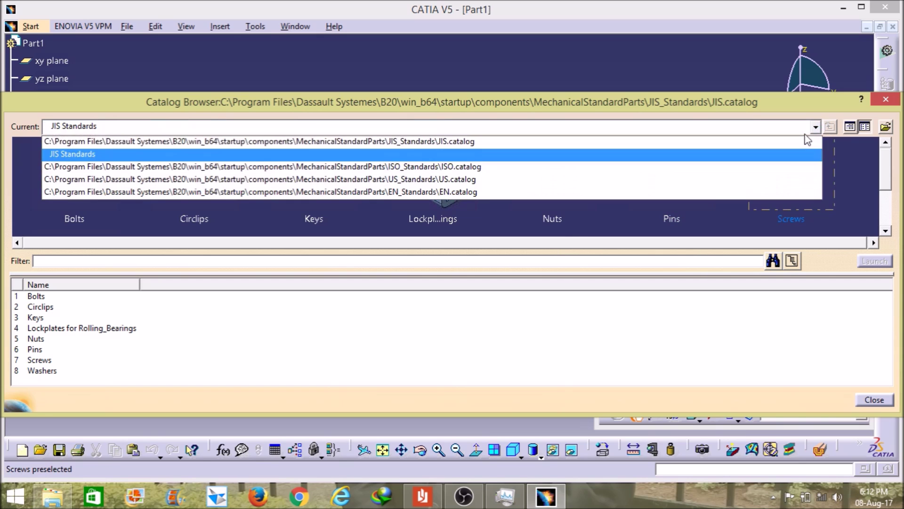
click(395, 191)
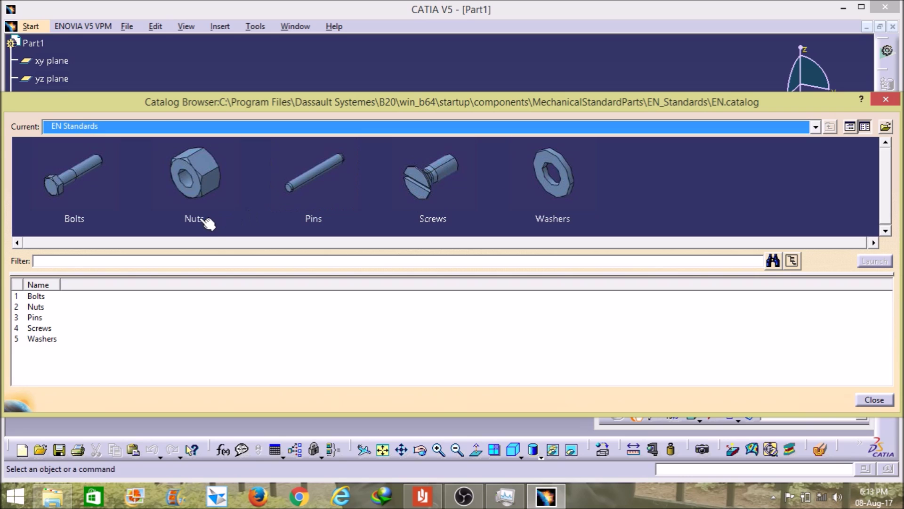
double_click(432, 190)
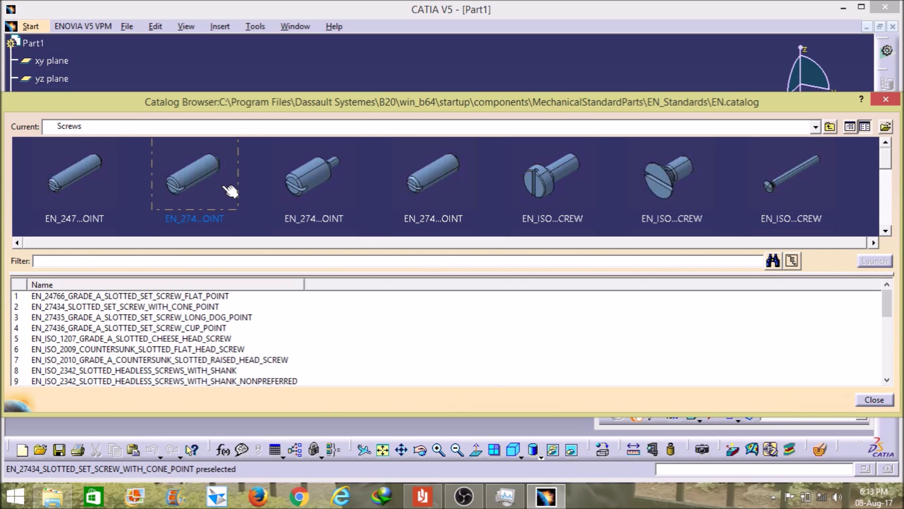
click(304, 184)
double_click(300, 183)
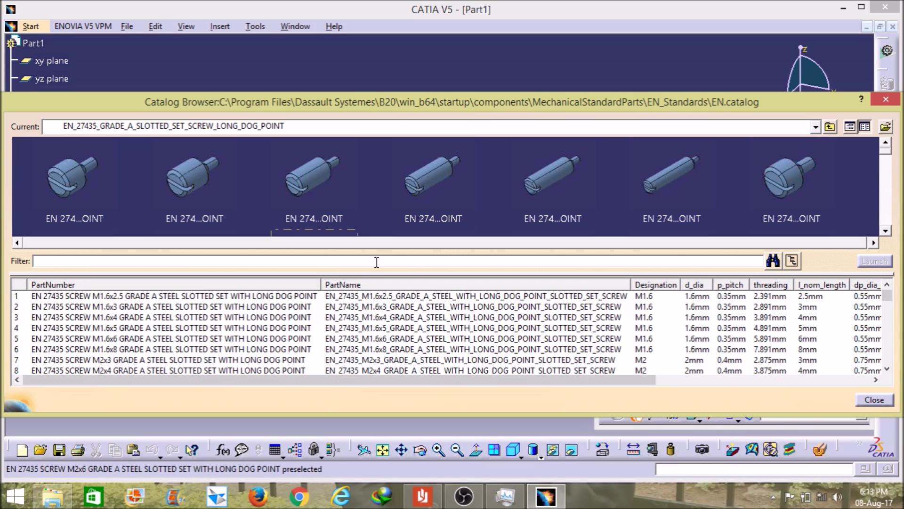
- Review the screw size parameters and open the EN 27435 M1.6x3 grade A steel slotted set screw as a separate document
drag(457, 379, 555, 395)
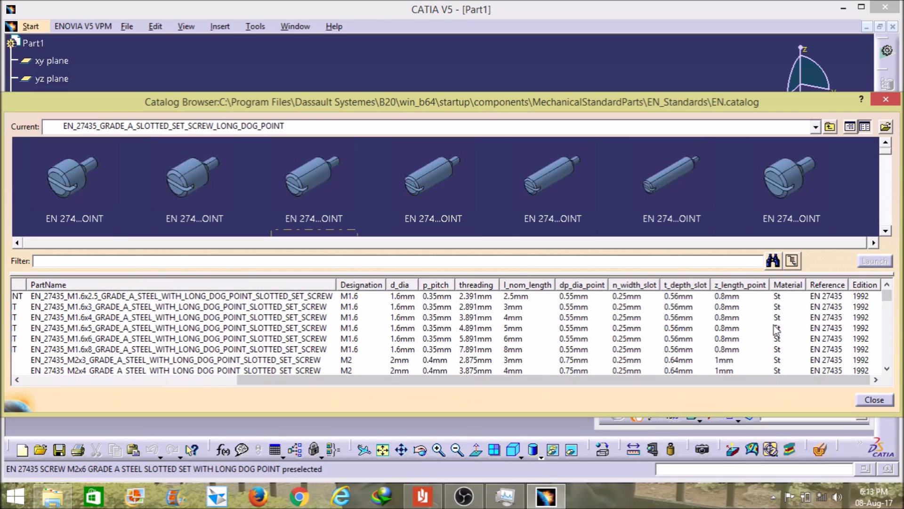
click(402, 311)
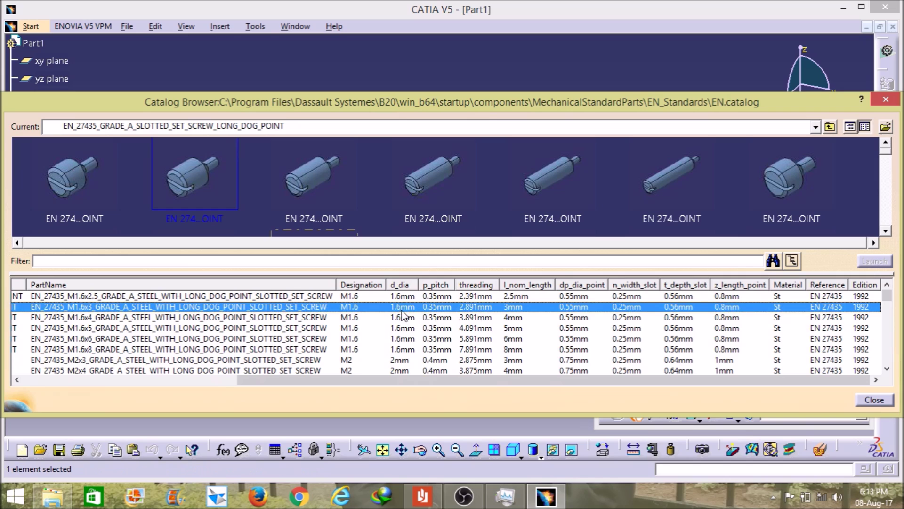
right_click(216, 193)
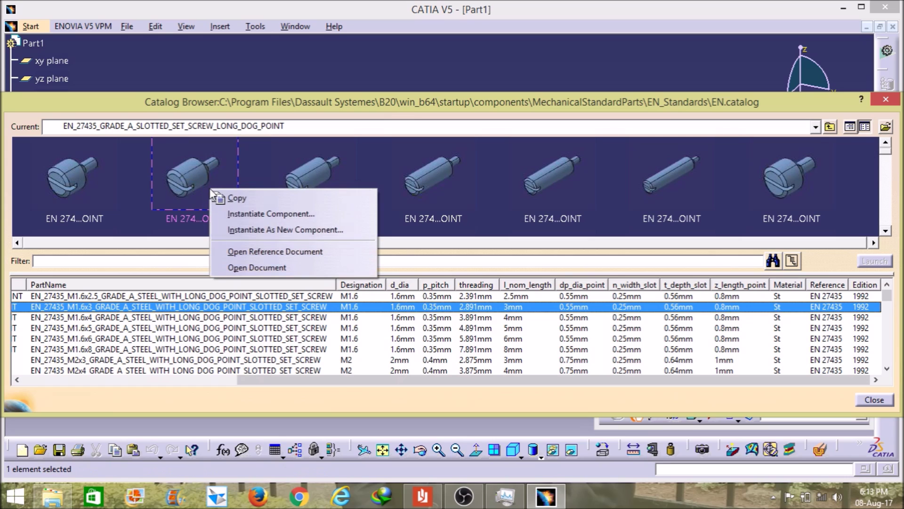
click(256, 266)
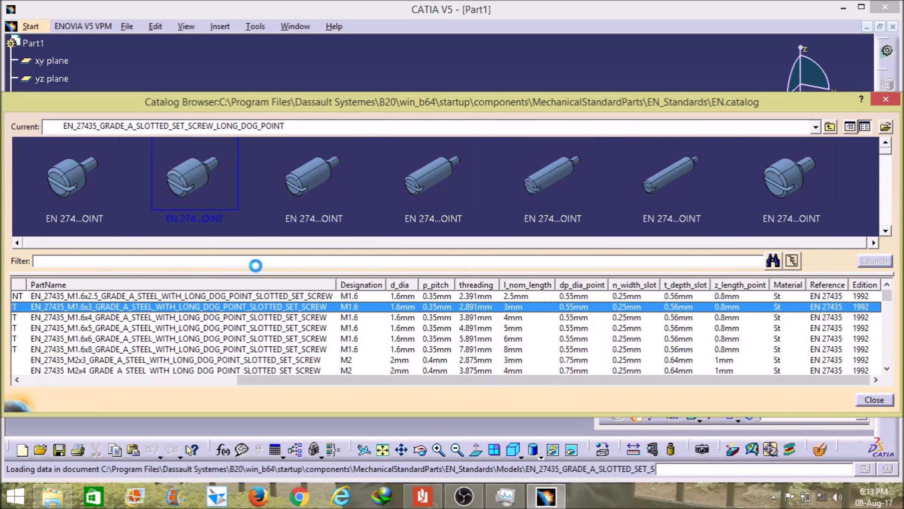
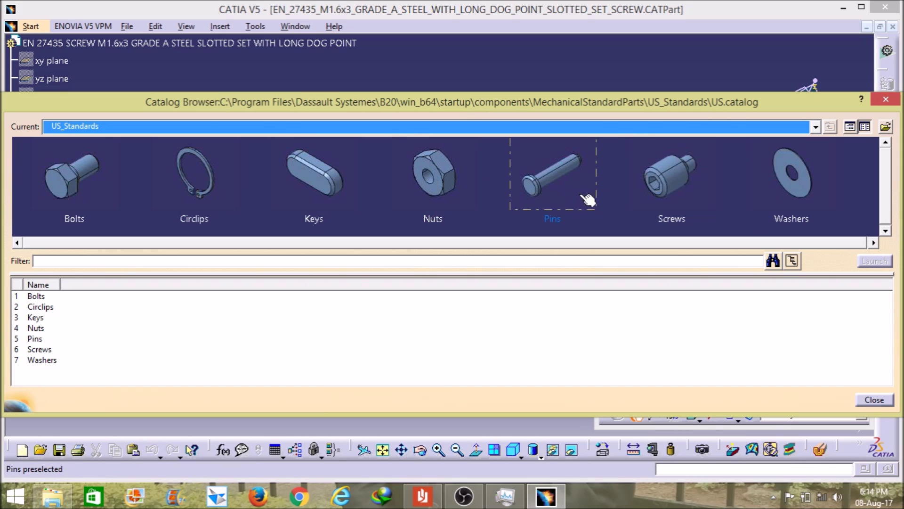
- Go to the ANSI_B27_7M_INTERNAL_RETAINING_RING_BASIC_DUTY_TYPE_3BM1_SMALL_SERIES list in the US Circlips family and review its size parameters
double_click(213, 194)
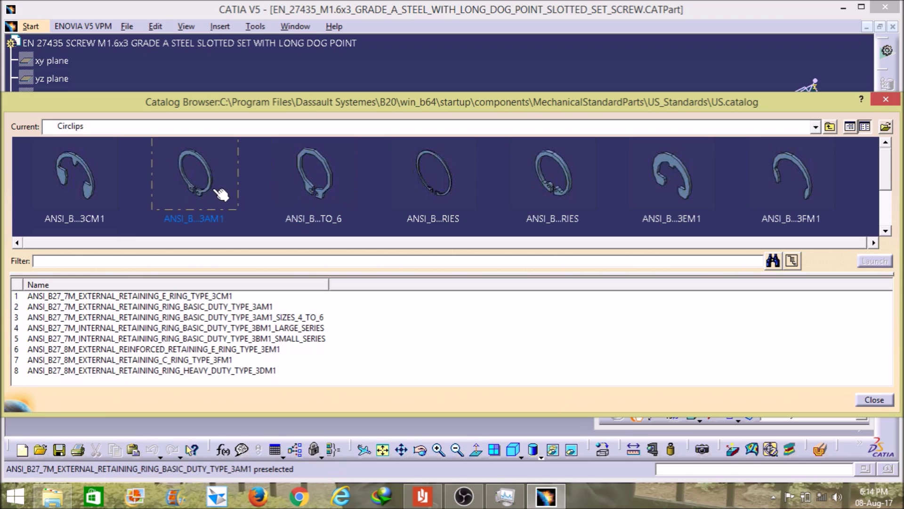
double_click(576, 193)
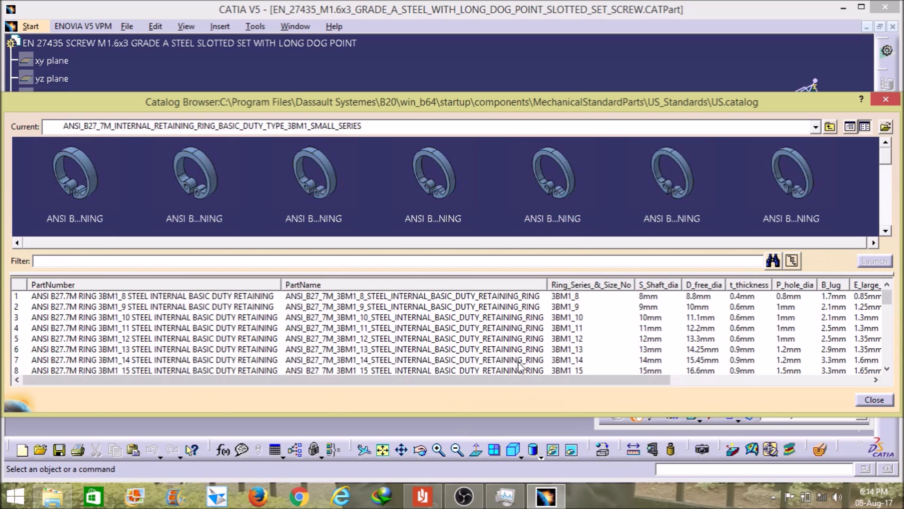
drag(513, 376, 713, 377)
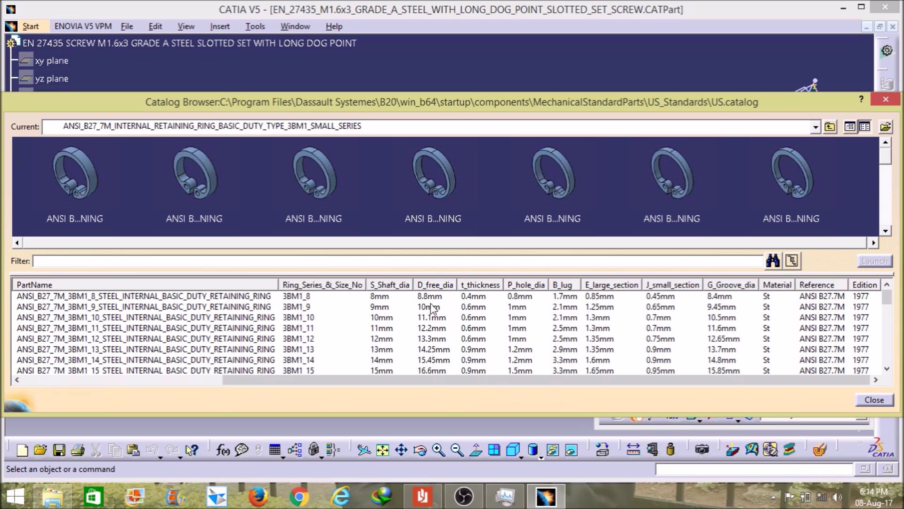
- Open the ANSI B27.7M 3BM1_12 steel internal basic duty retaining ring as a separate document and close the catalog browser to inspect it
click(377, 339)
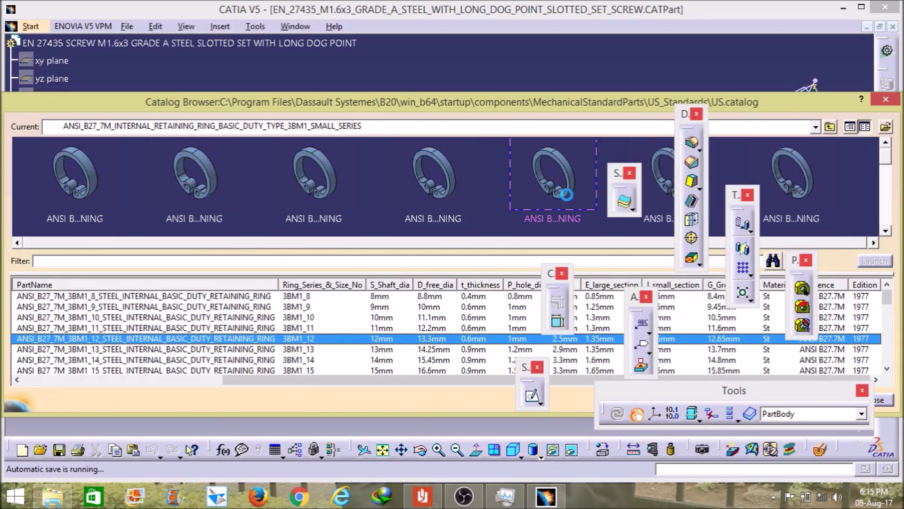
right_click(568, 194)
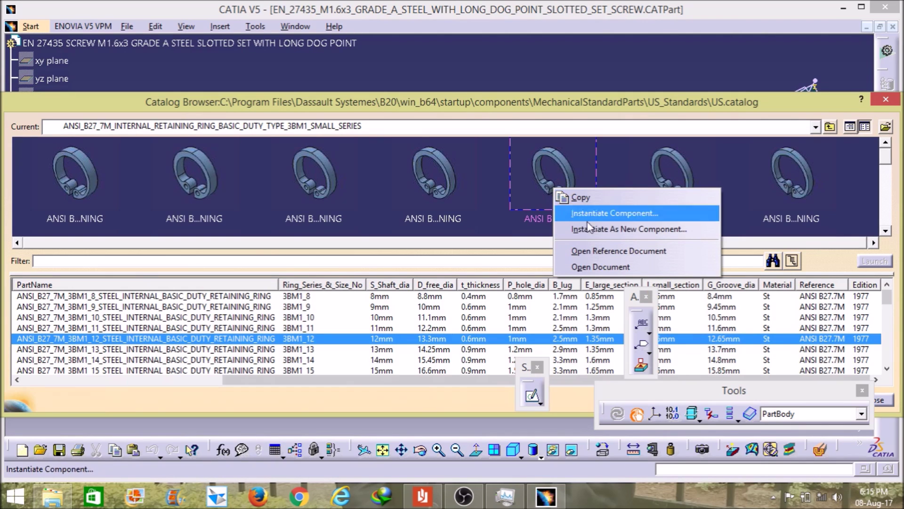
click(588, 268)
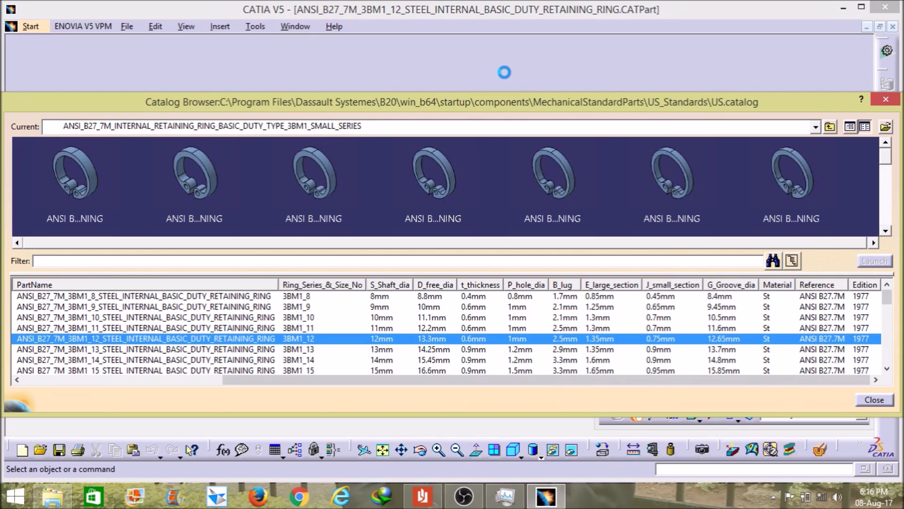
click(878, 104)
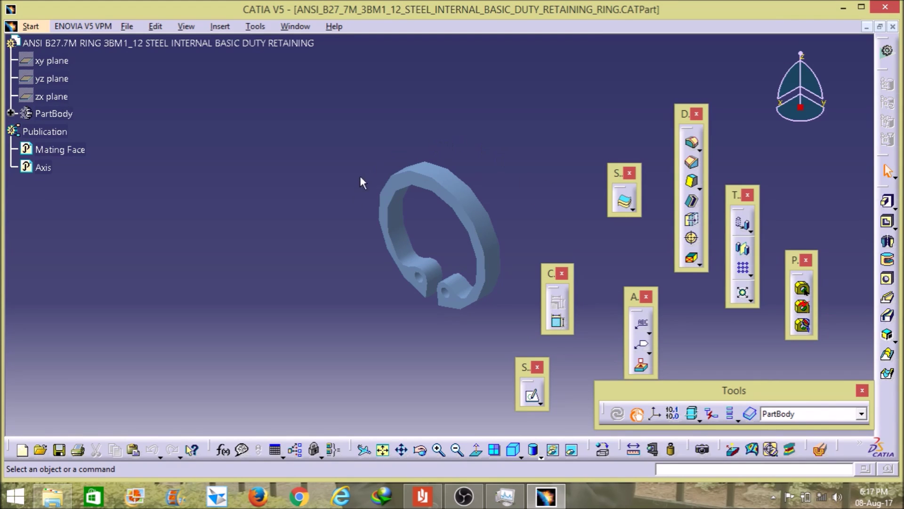
middle_drag(347, 238, 508, 188)
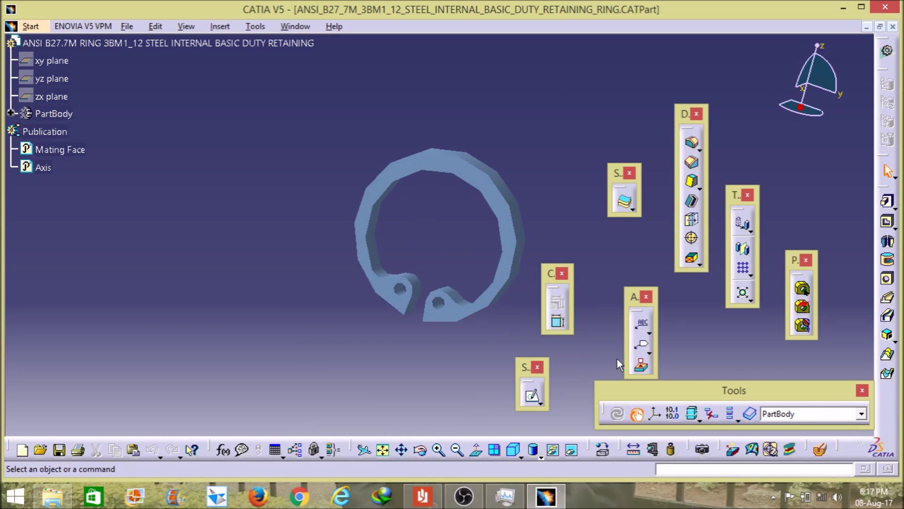
- Reopen the catalog browser on the US retaining ring list
click(744, 413)
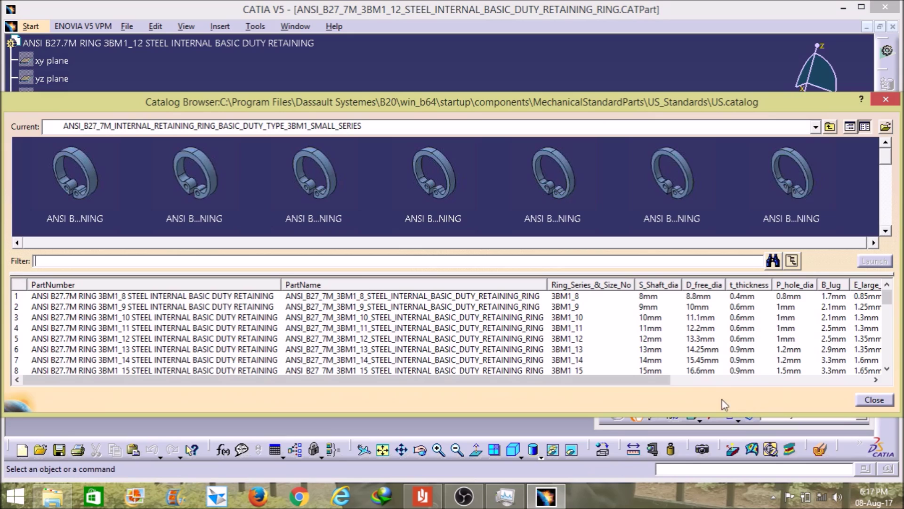